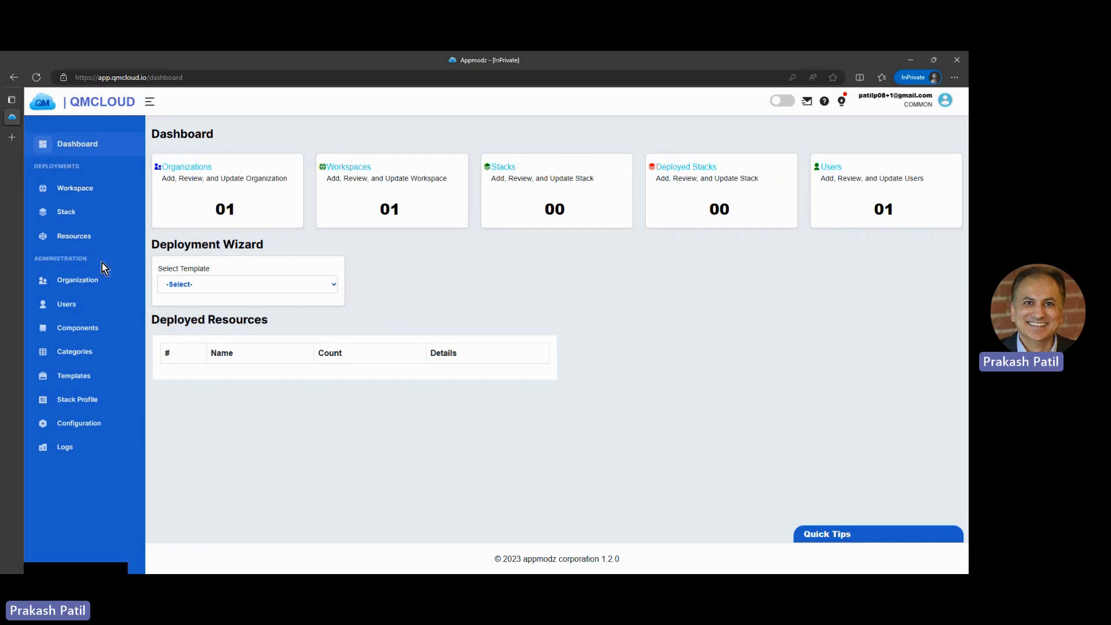
Step: Review the existing workspace and the sp1 stack profile settings
{"action": "left_click", "coordinate": [81, 190]}
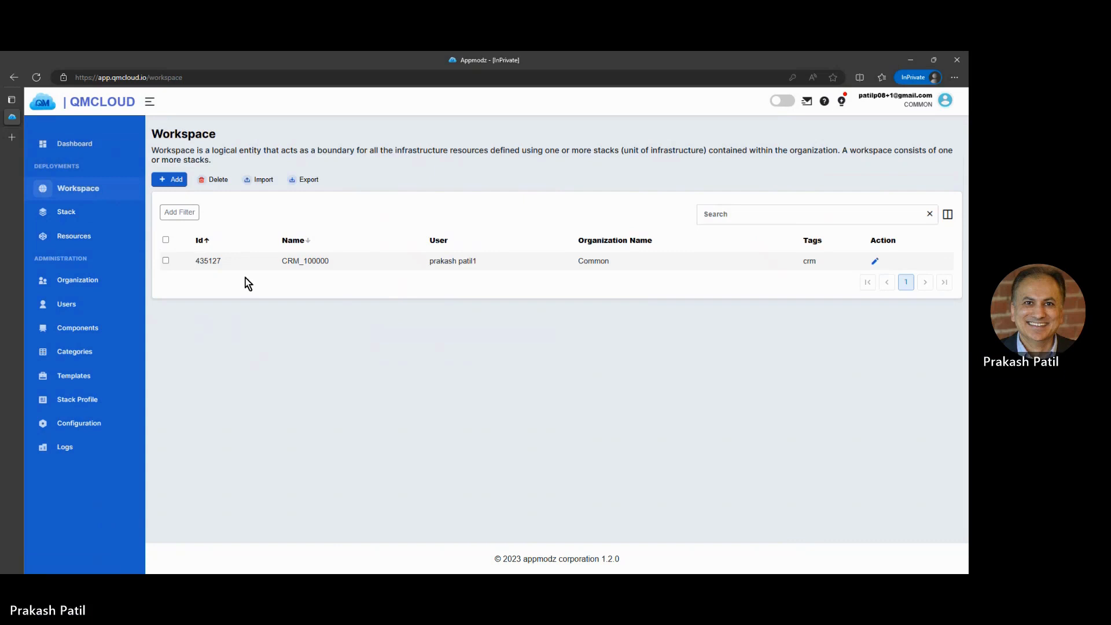
{"action": "left_click", "coordinate": [88, 403]}
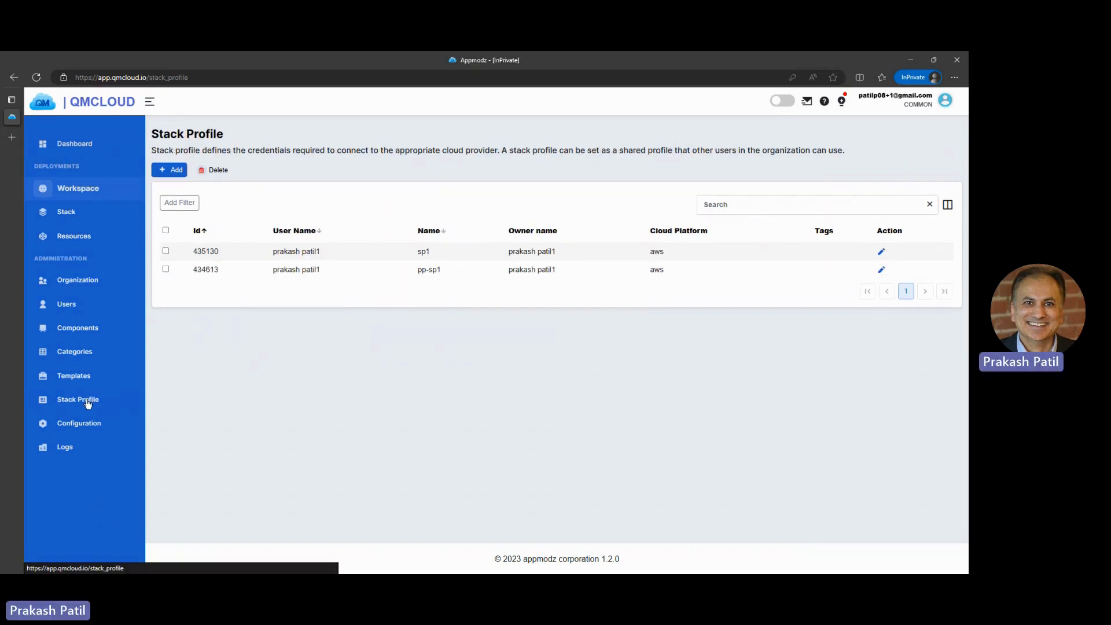
{"action": "left_click", "coordinate": [882, 252]}
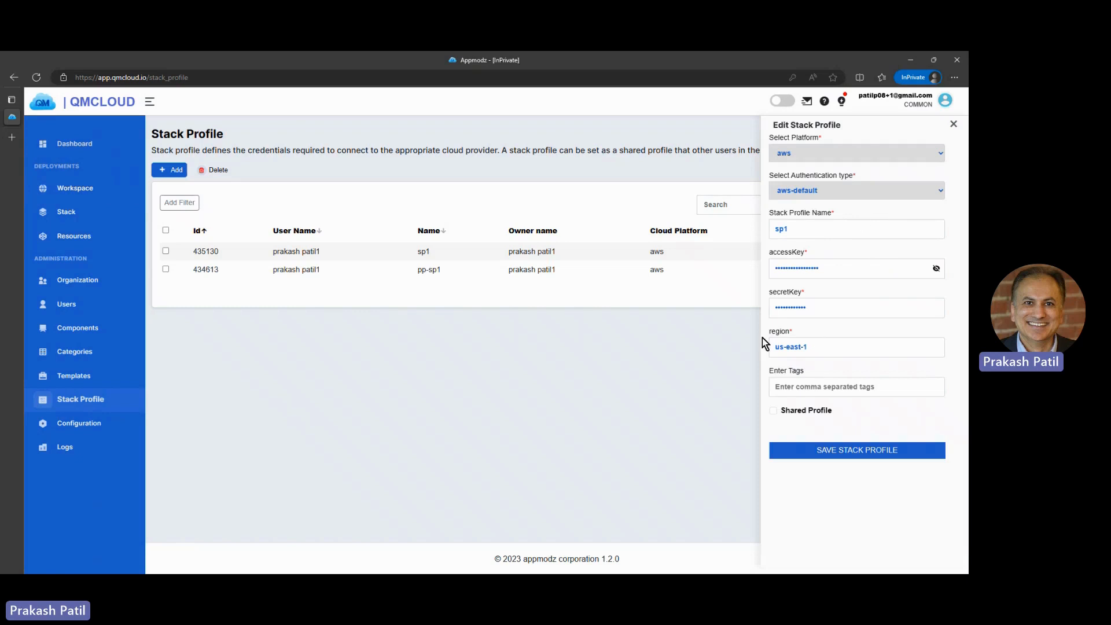
{"action": "left_click", "coordinate": [954, 125]}
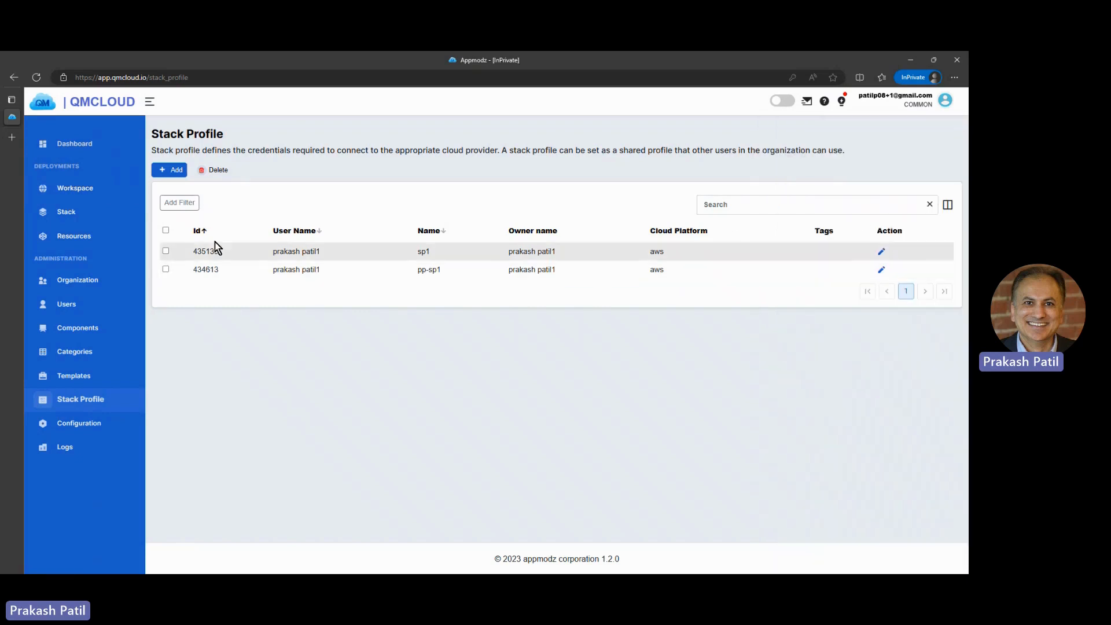
Step: Start adding a canvas-based stack and name it s1
{"action": "left_click", "coordinate": [81, 215]}
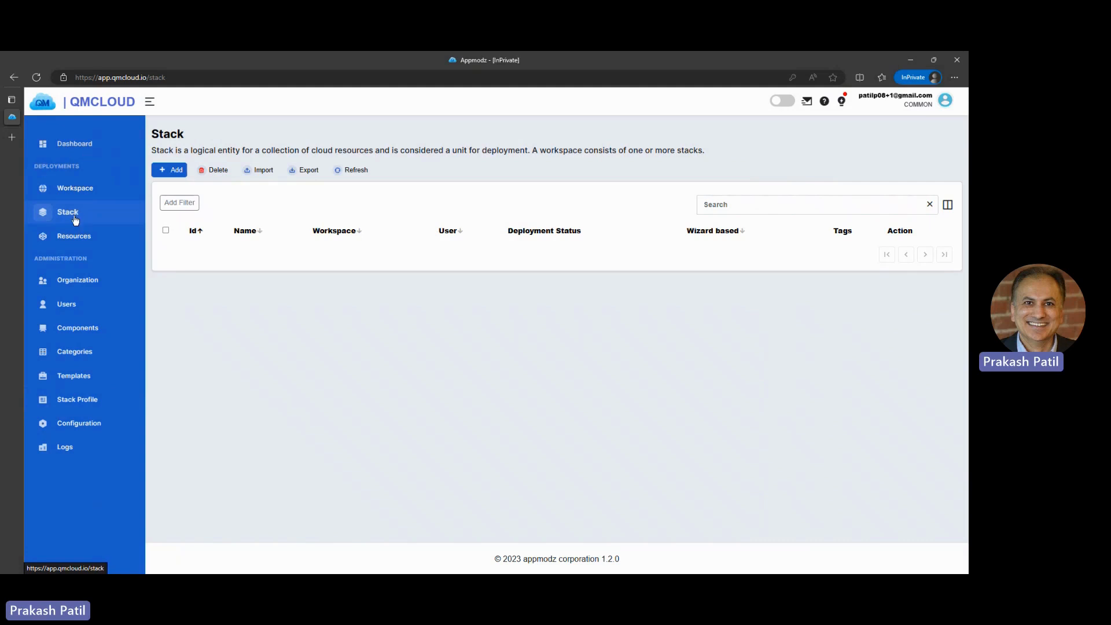
{"action": "left_click", "coordinate": [164, 173]}
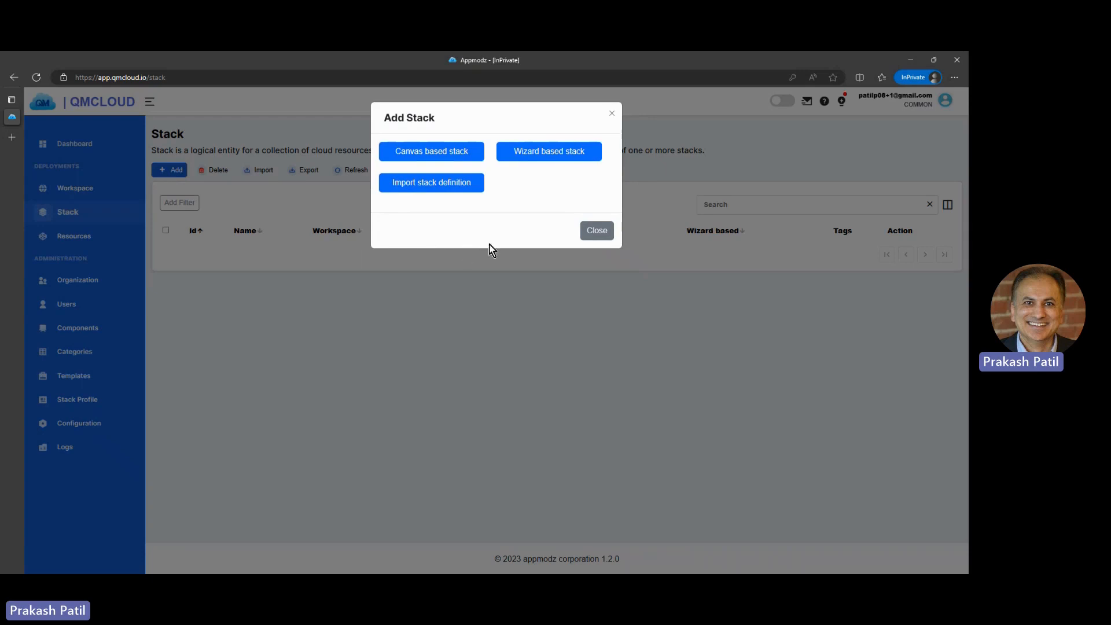
{"action": "left_click", "coordinate": [463, 155]}
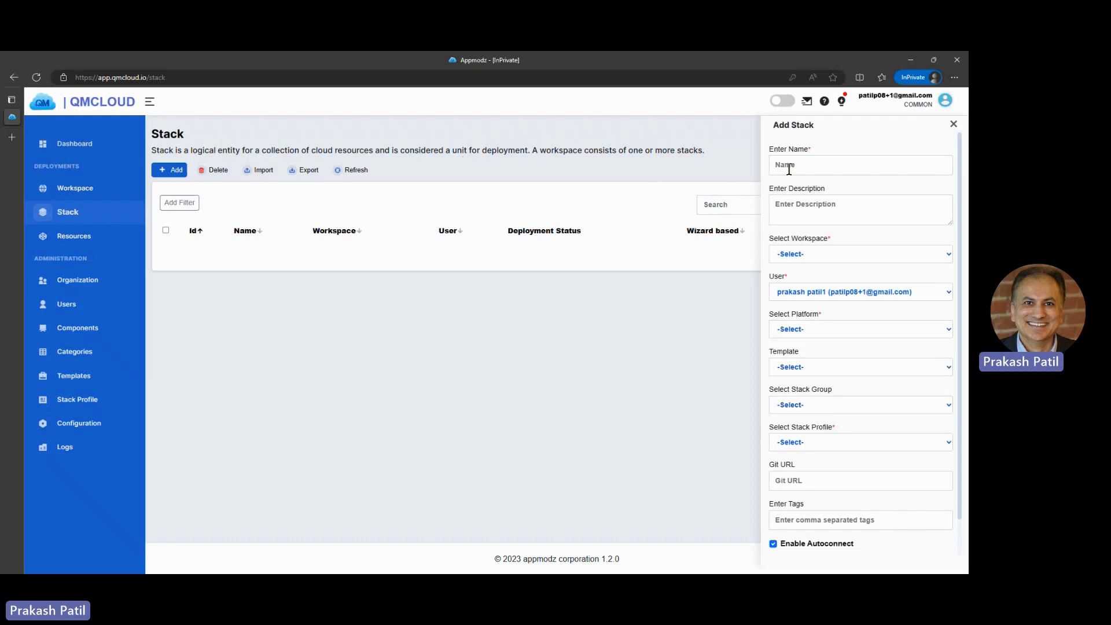
{"action": "type", "text": "s1"}
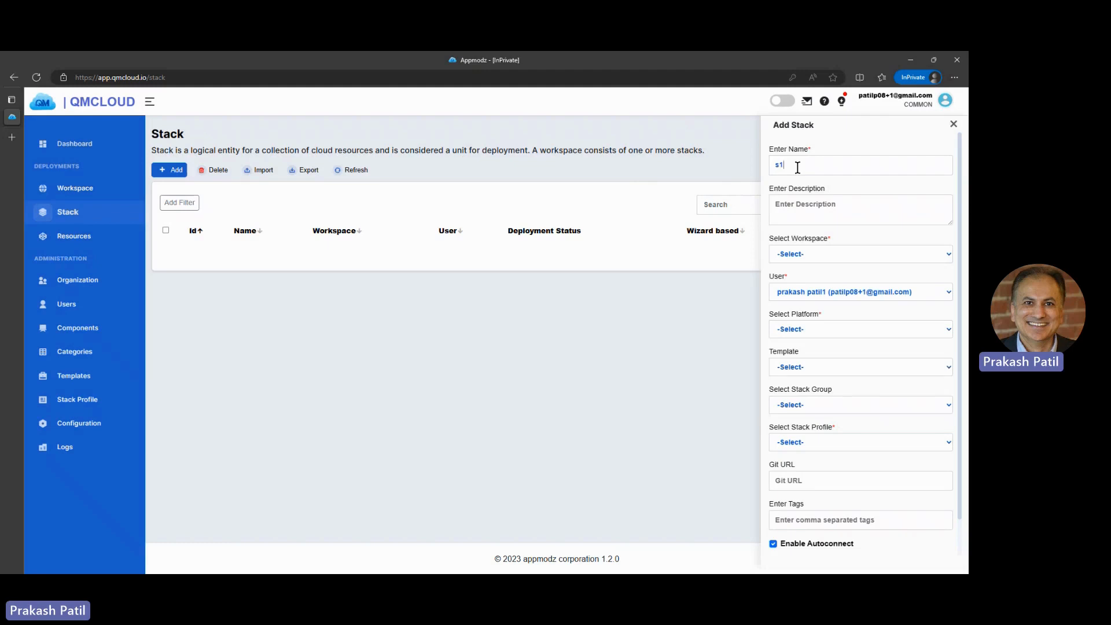
Step: Set the stack's workspace to CRM_100000, platform to aws and stack profile to sp1, and save it
{"action": "left_click", "coordinate": [798, 281]}
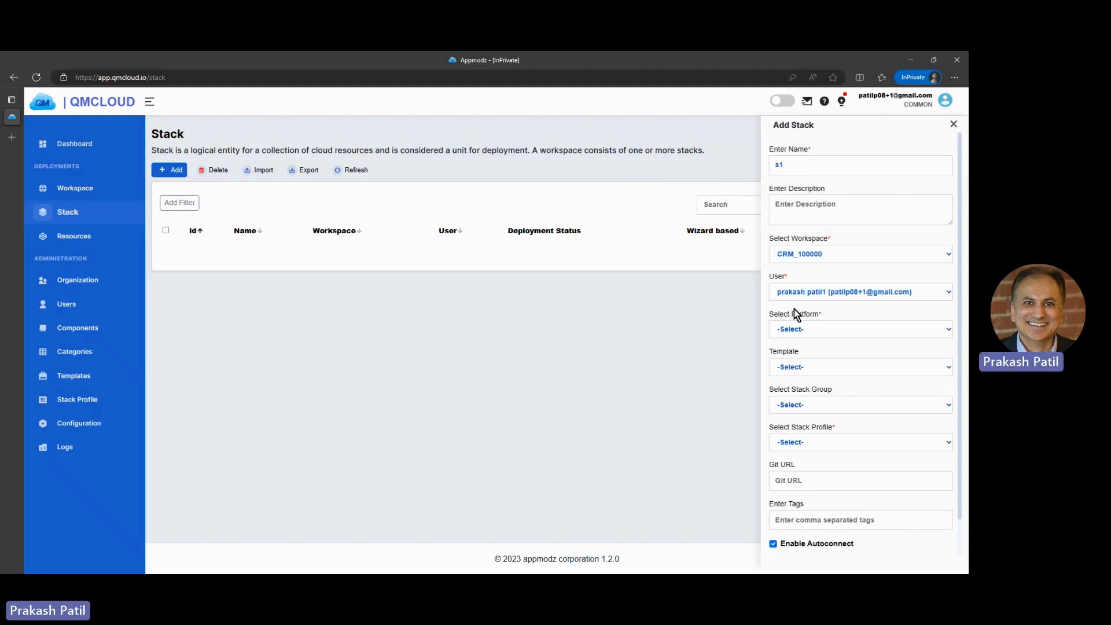
{"action": "left_click", "coordinate": [794, 354]}
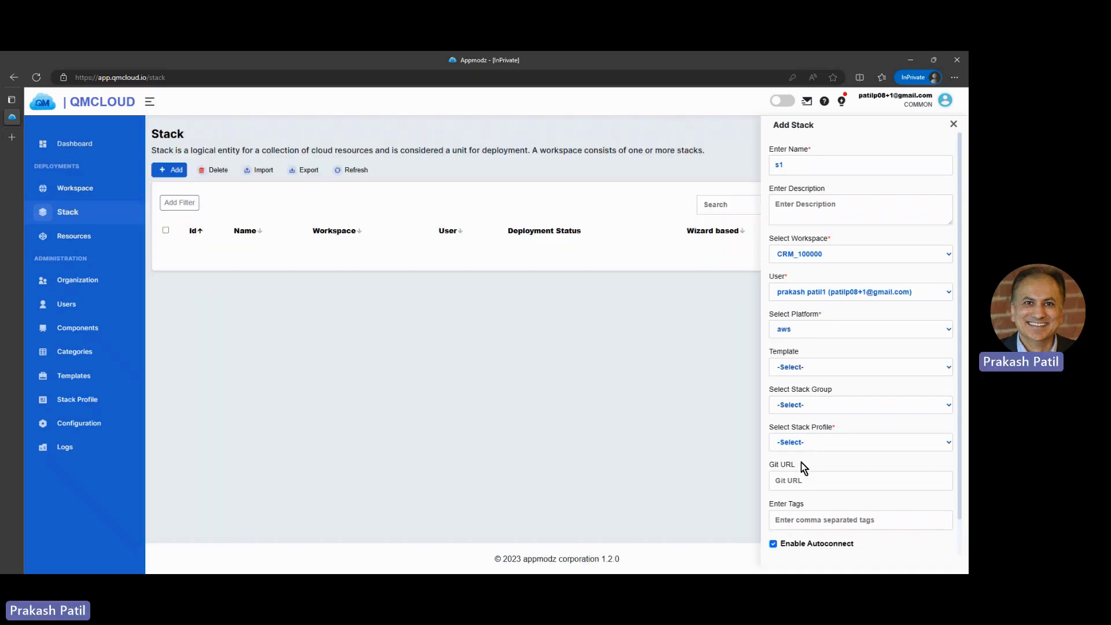
{"action": "left_click", "coordinate": [800, 477]}
{"action": "scroll", "coordinate": [819, 463], "scroll_direction": "down", "scroll_amount": 1}
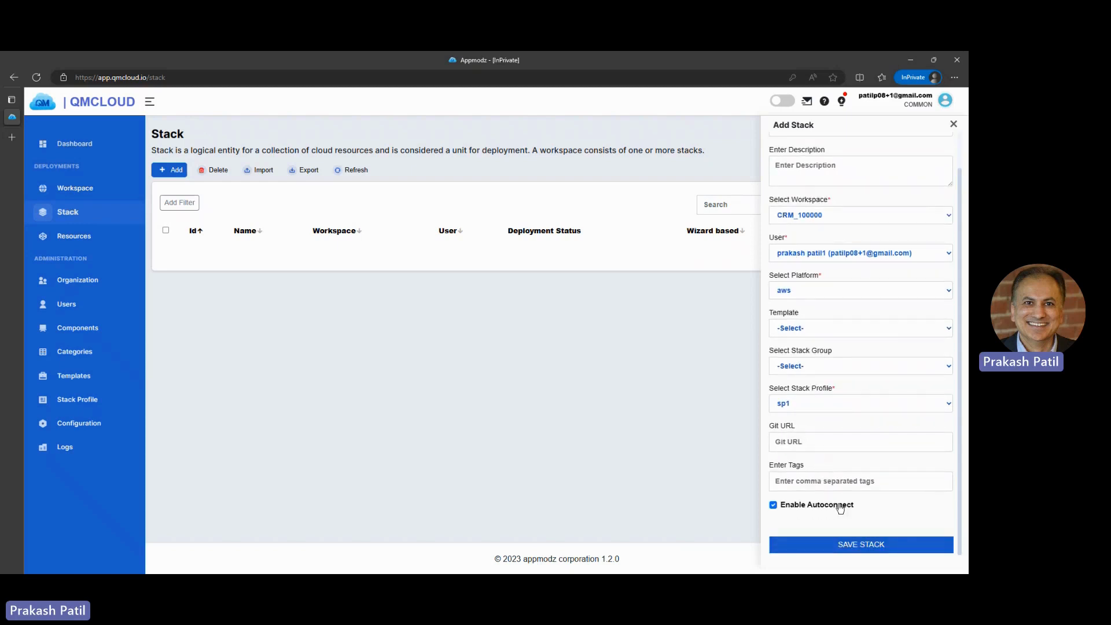
{"action": "left_click", "coordinate": [861, 547]}
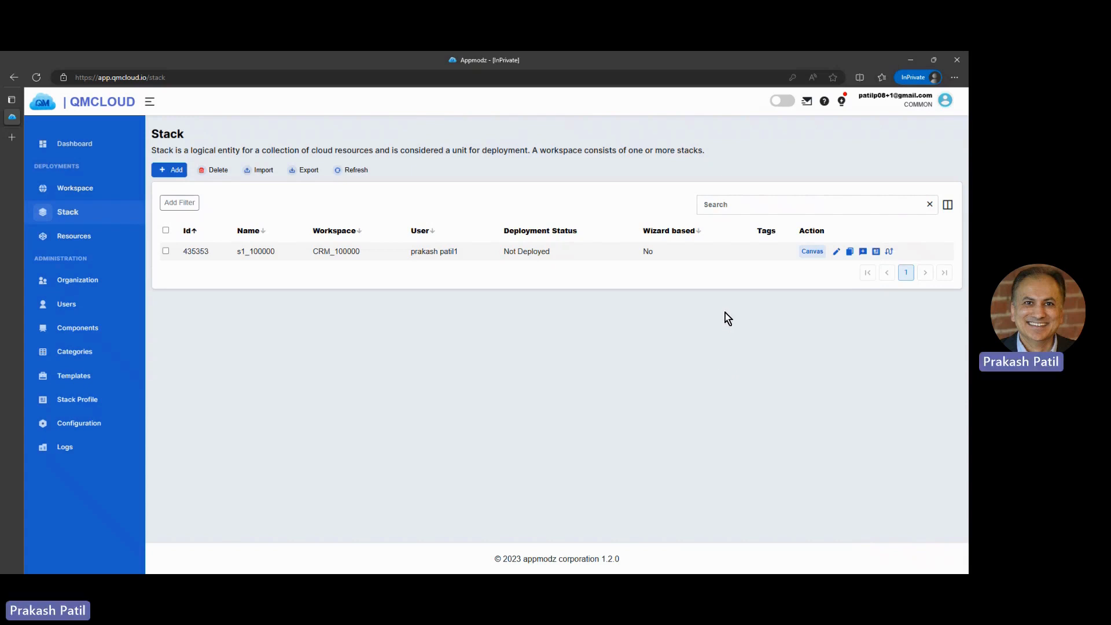
Step: Open the stack's canvas and place an aws.ec2 Vpc component on it
{"action": "left_click", "coordinate": [811, 253]}
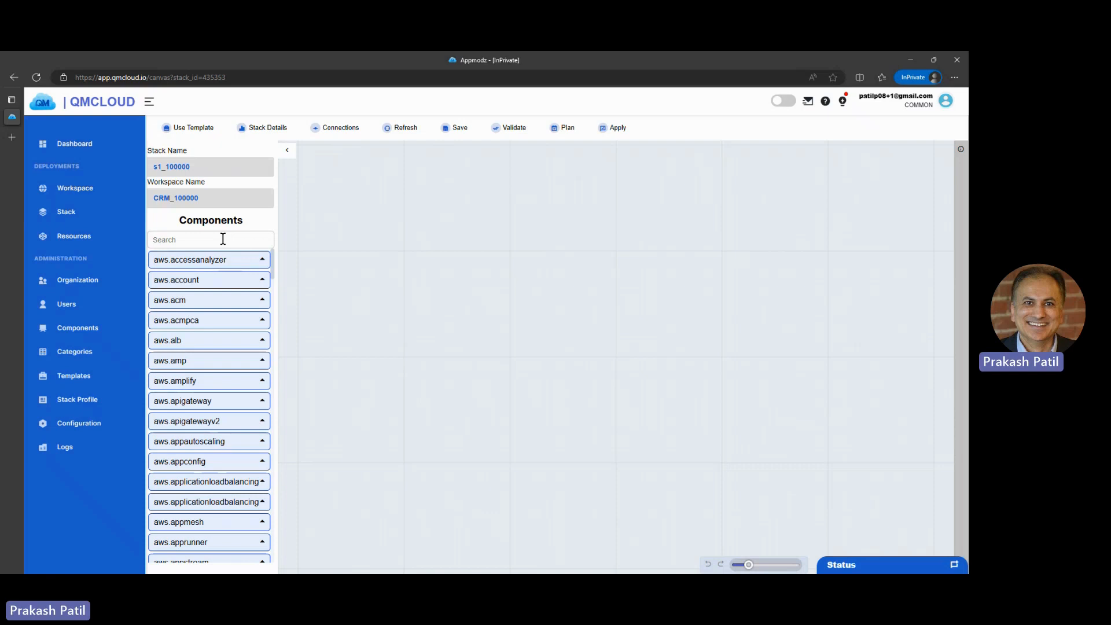
{"action": "type", "text": "vpc"}
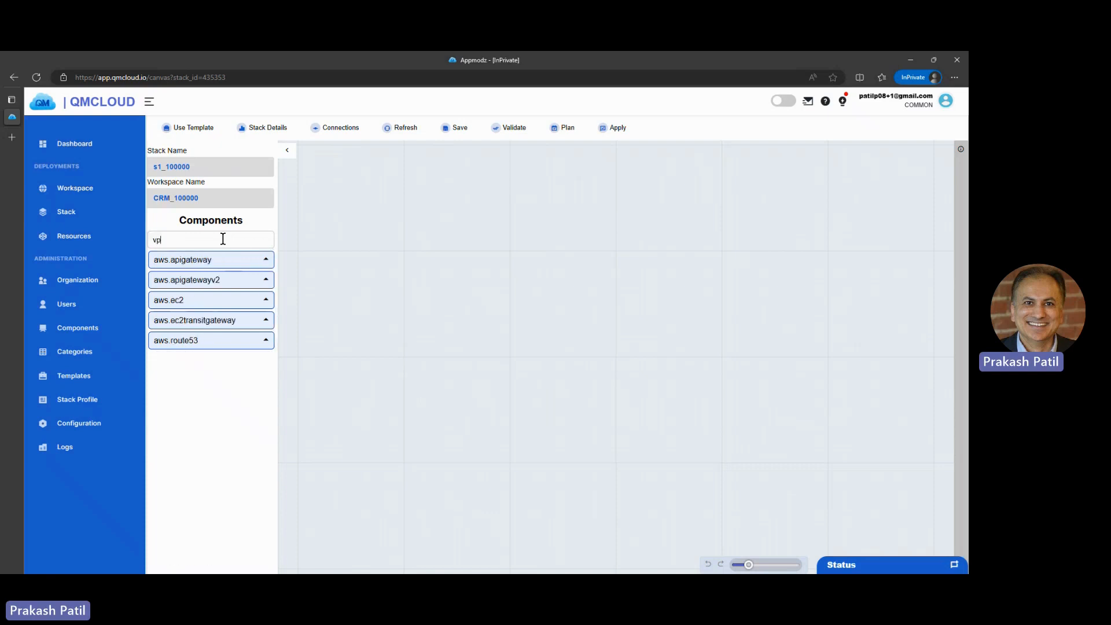
{"action": "left_click", "coordinate": [214, 300]}
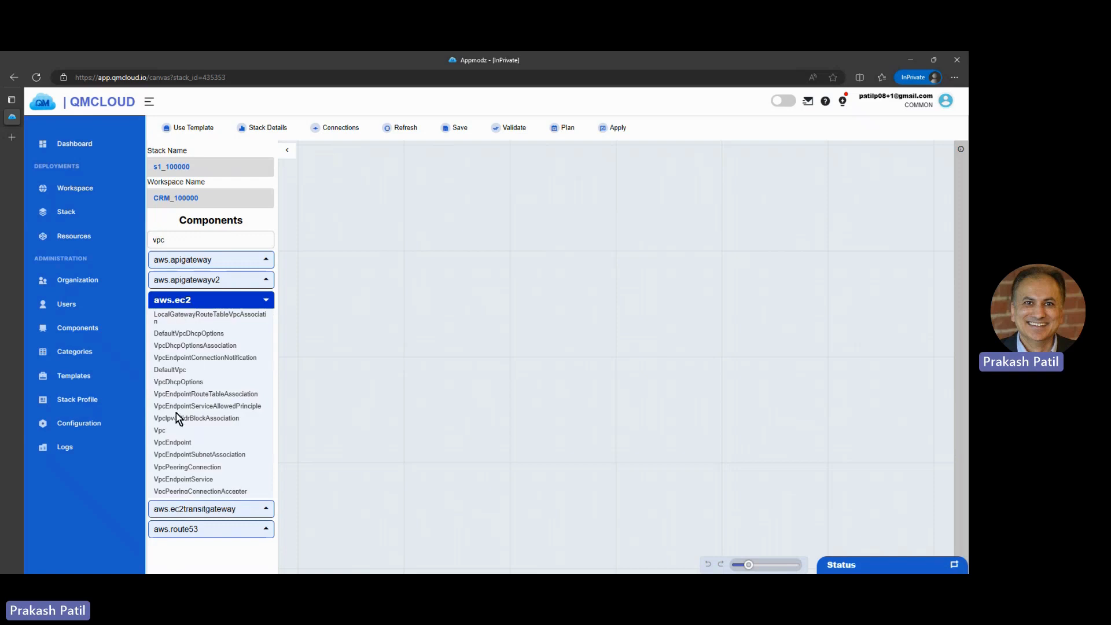
{"action": "left_click", "coordinate": [166, 433]}
{"action": "left_click_drag", "start_coordinate": [165, 437], "coordinate": [572, 281]}
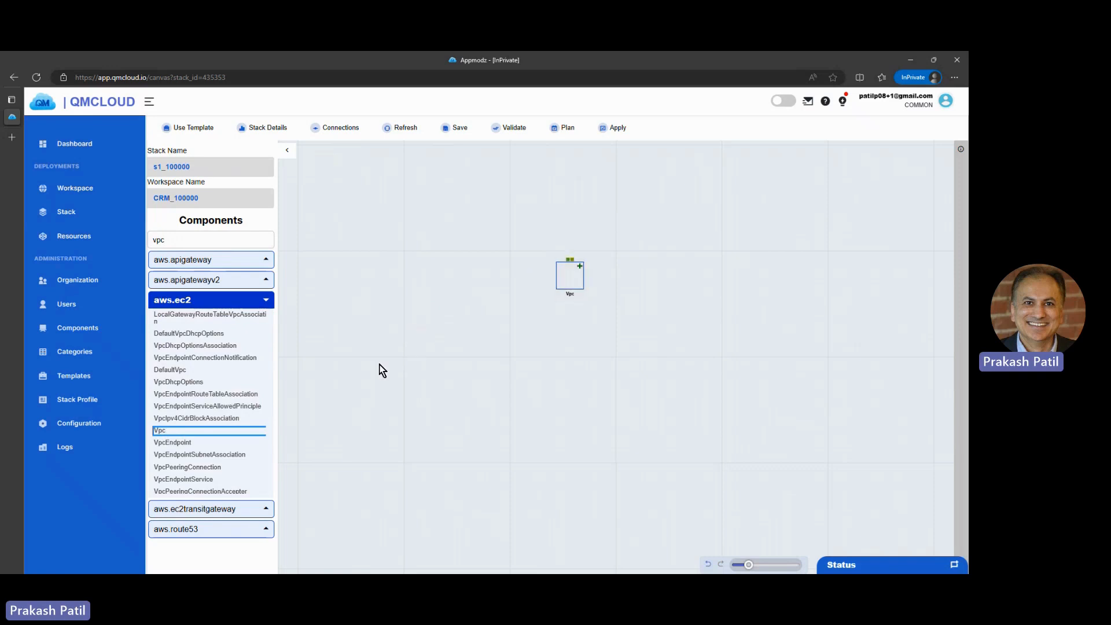
Step: Search the components for subnet and place an aws.ec2 Subnet beside the Vpc
{"action": "double_click", "coordinate": [188, 241]}
{"action": "type", "text": "subnet"}
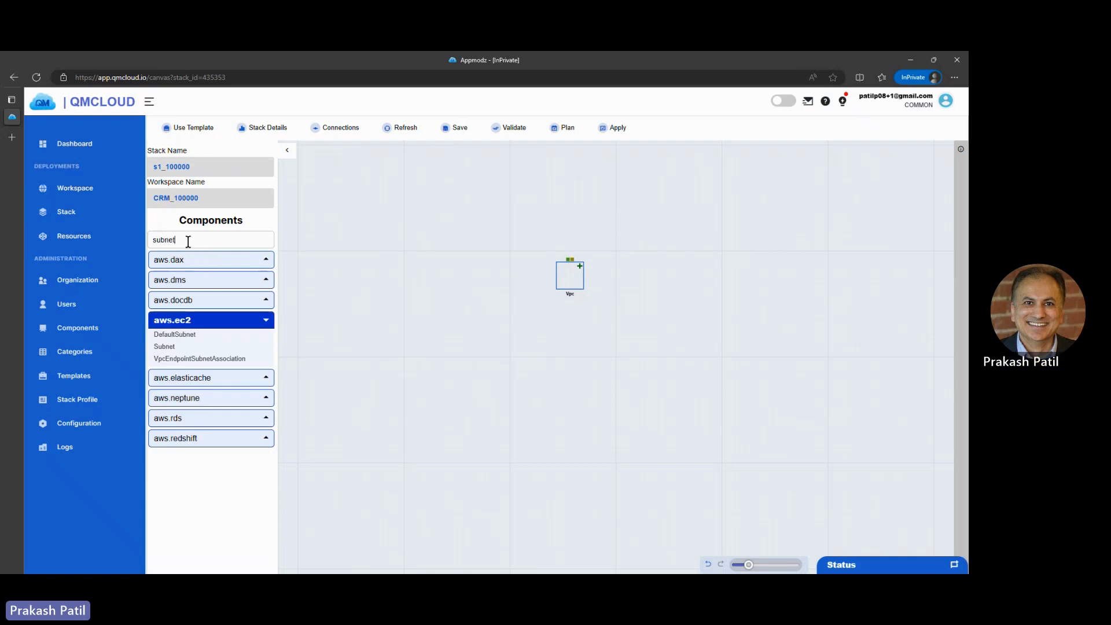
{"action": "left_click", "coordinate": [168, 350]}
{"action": "left_click_drag", "start_coordinate": [168, 351], "coordinate": [510, 278]}
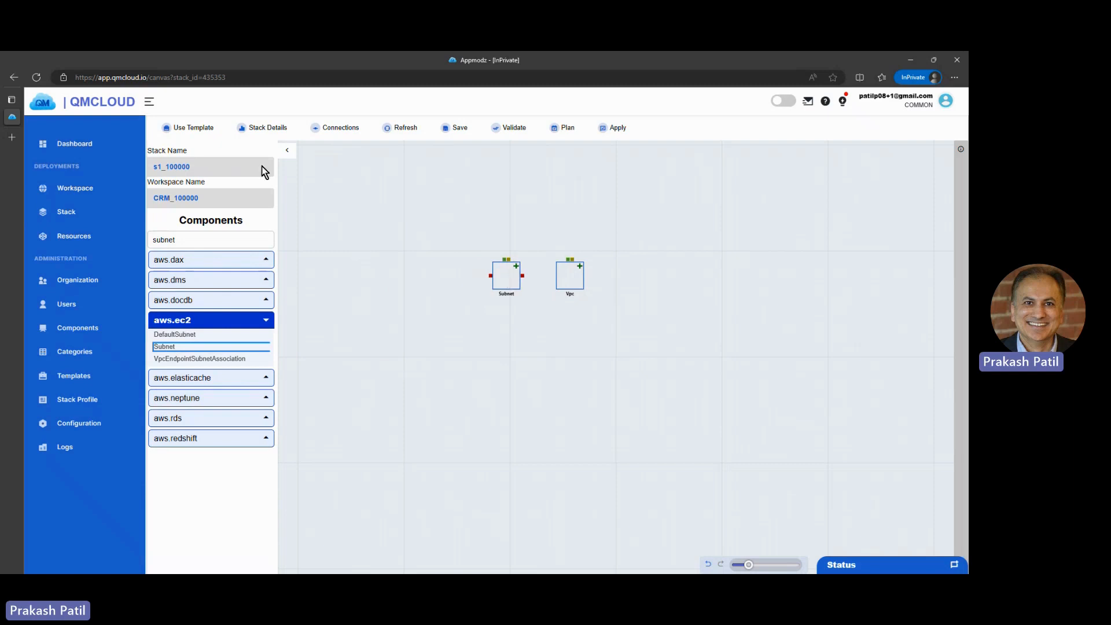
Step: Set the Vpc's name to vpc1 and its CIDR block to 172.35.0.0/19, and submit
{"action": "left_click", "coordinate": [289, 156]}
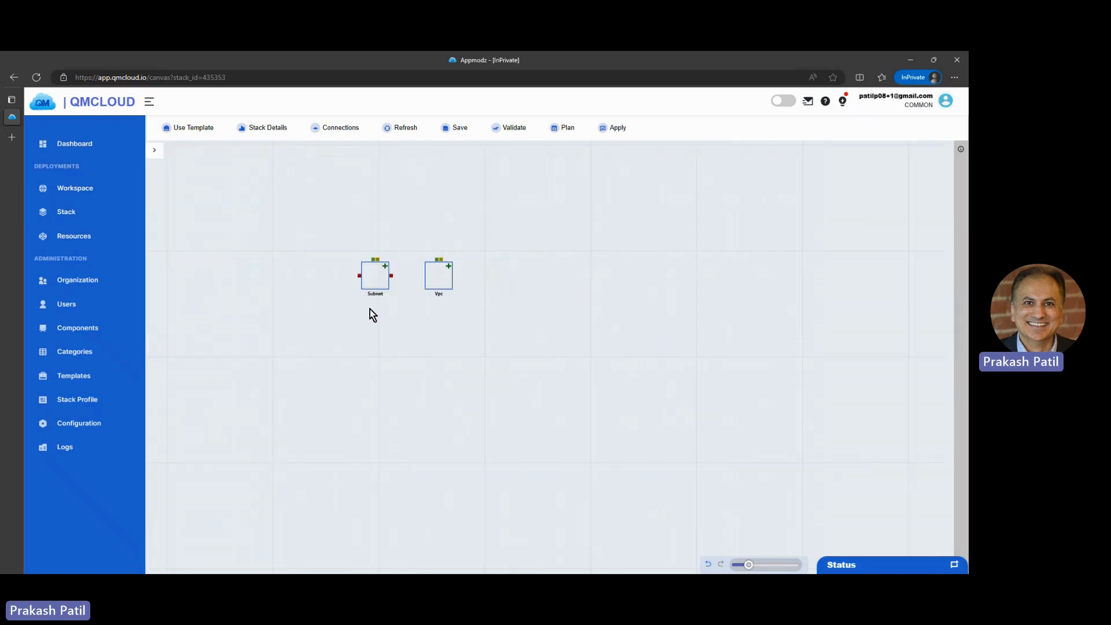
{"action": "left_click_drag", "start_coordinate": [453, 341], "coordinate": [602, 392]}
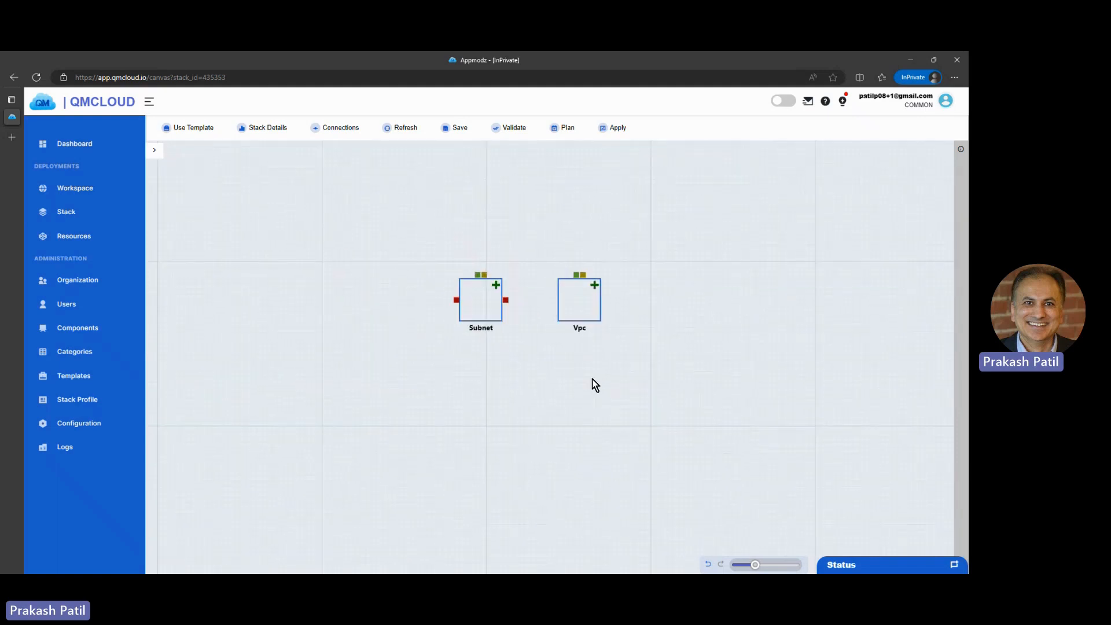
{"action": "scroll", "coordinate": [582, 381], "scroll_direction": "up", "scroll_amount": 2}
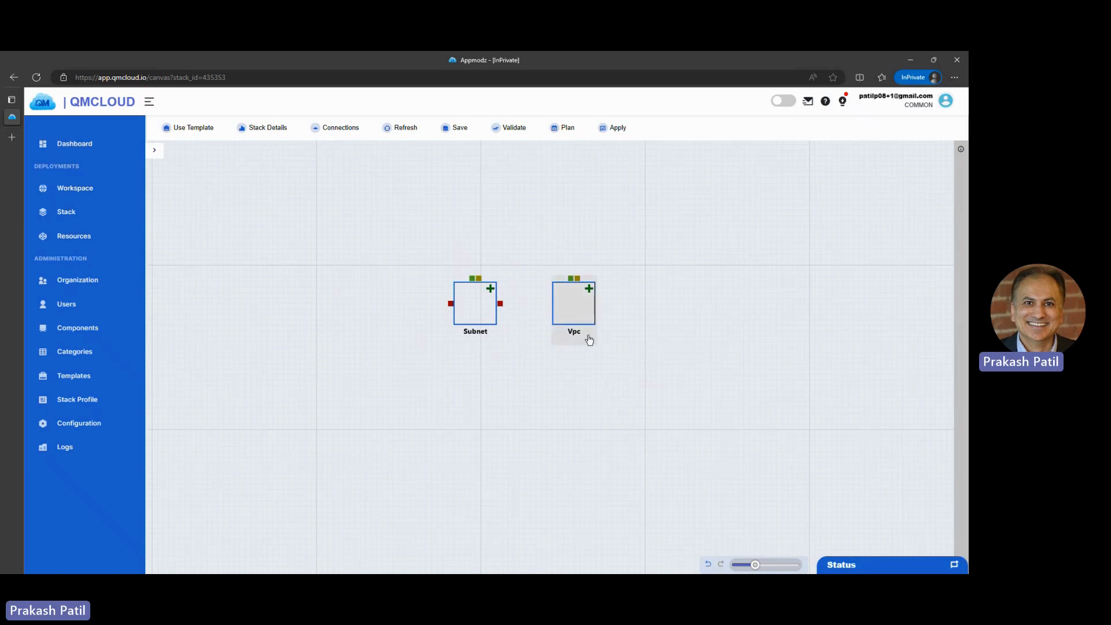
{"action": "left_click", "coordinate": [578, 313]}
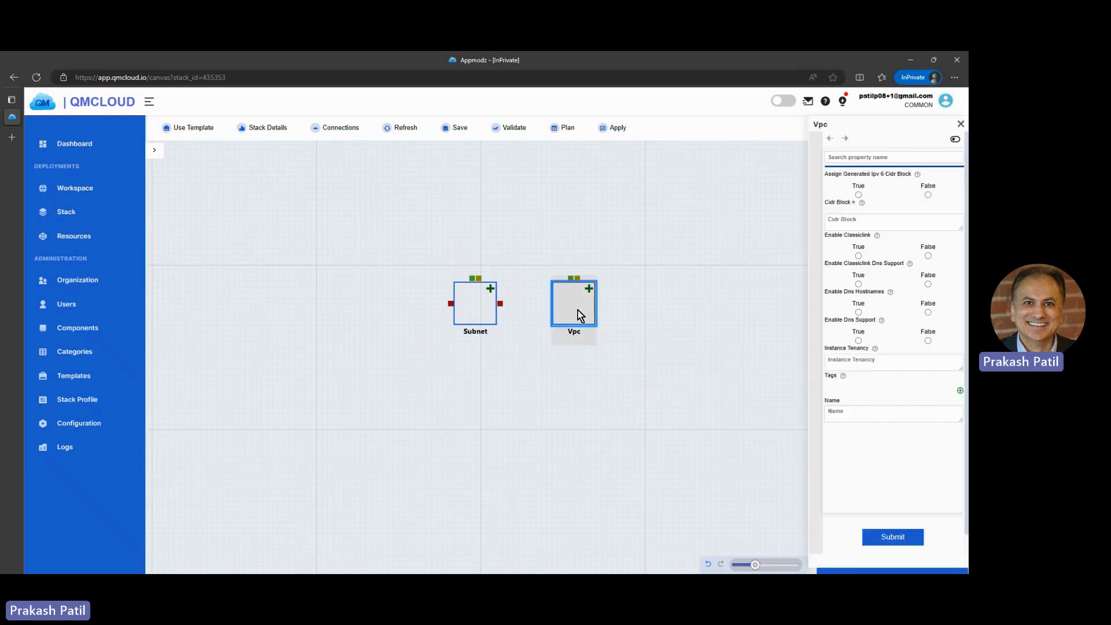
{"action": "left_click", "coordinate": [861, 411]}
{"action": "type", "text": "vpc"}
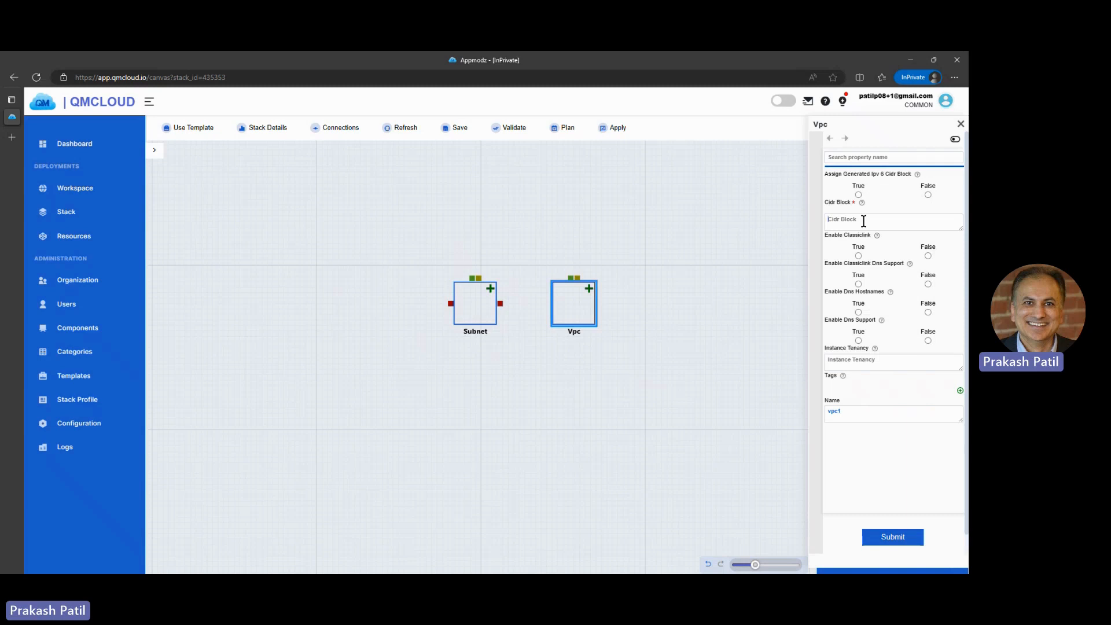
{"action": "type", "text": "172.35"}
{"action": "type", "text": ".0.0/19"}
{"action": "left_click", "coordinate": [896, 535]}
{"action": "left_click", "coordinate": [961, 127]}
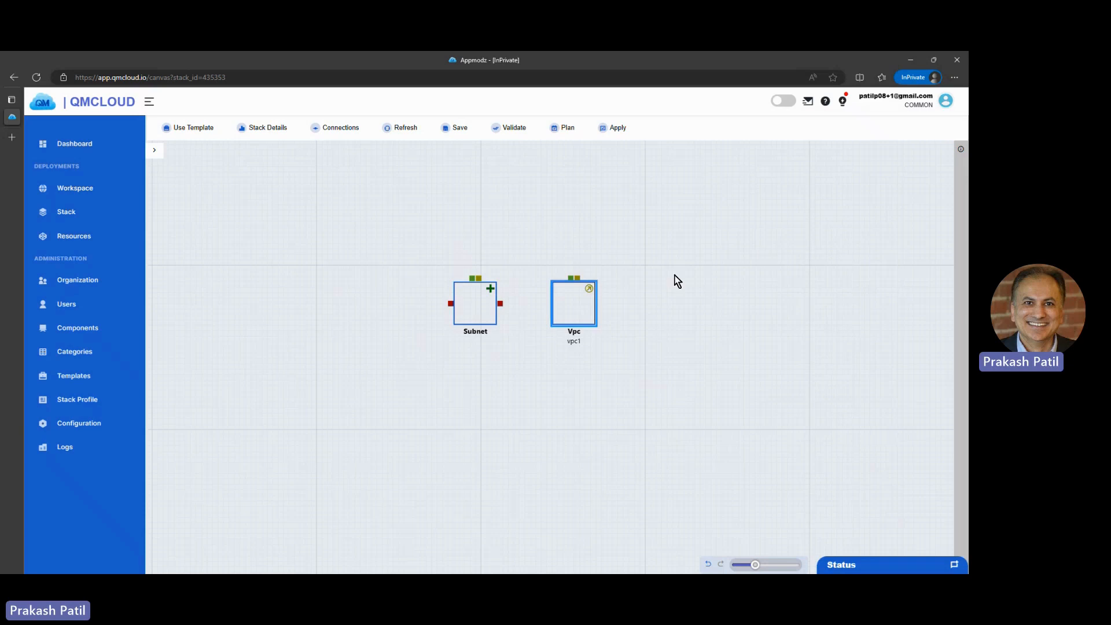
Step: Set the Subnet's CIDR block to 172.35.0.0/20 and its name to subnet1, and submit
{"action": "left_click", "coordinate": [473, 313]}
{"action": "left_click", "coordinate": [868, 473]}
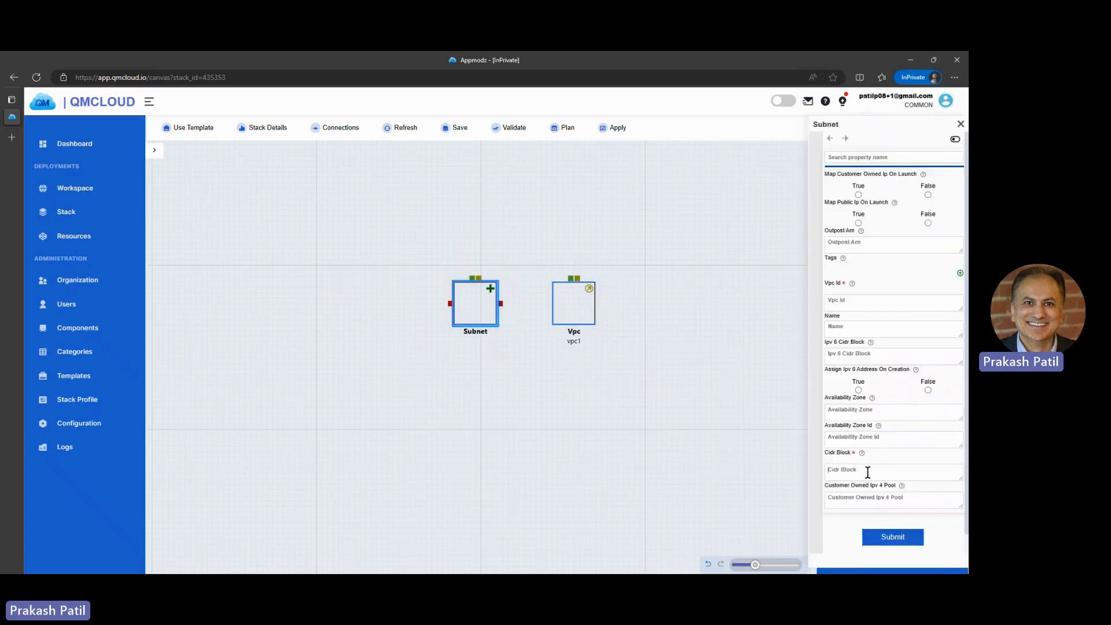
{"action": "type", "text": "172.35.0.0/20"}
{"action": "left_click", "coordinate": [846, 330]}
{"action": "type", "text": "subnet1"}
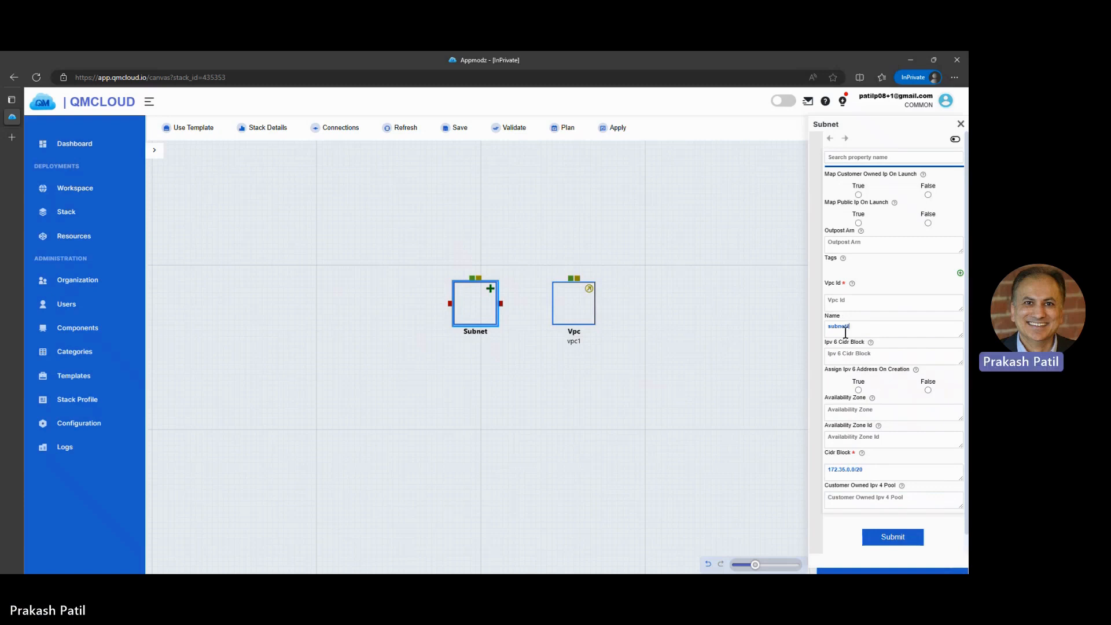
{"action": "left_click", "coordinate": [894, 539]}
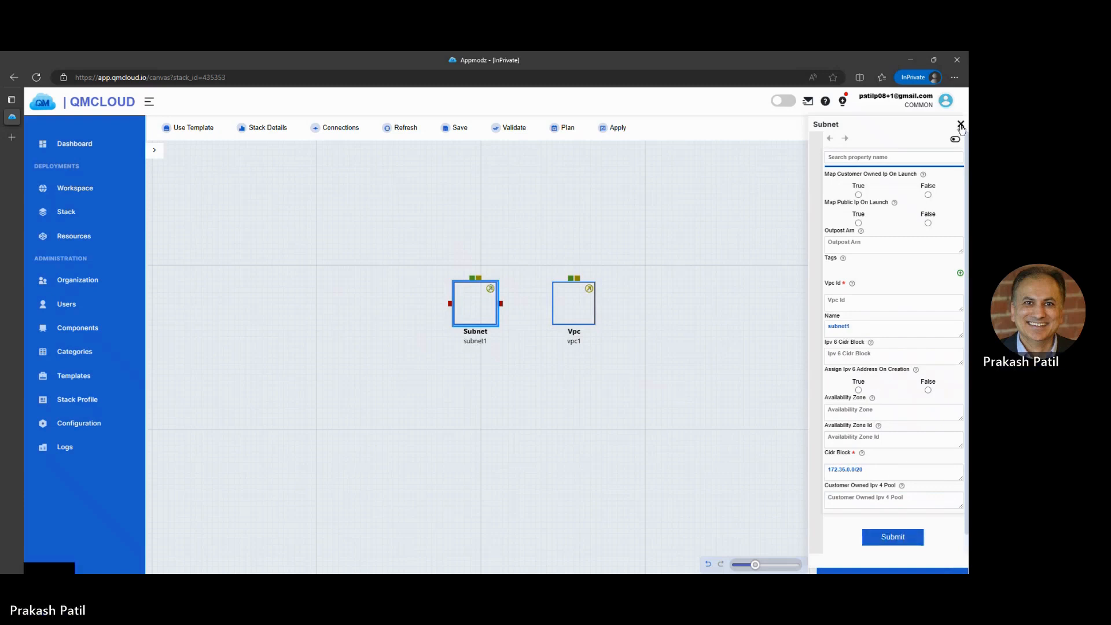
{"action": "left_click", "coordinate": [961, 124]}
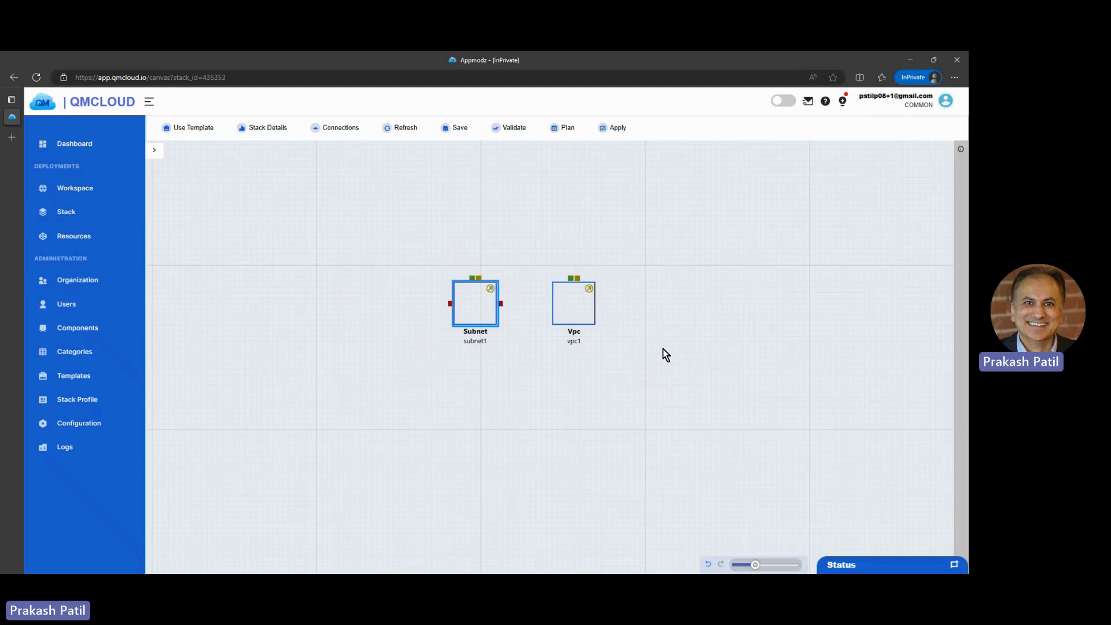
Step: Connect the Vpc to the Subnet's vpcId port
{"action": "double_click", "coordinate": [481, 316]}
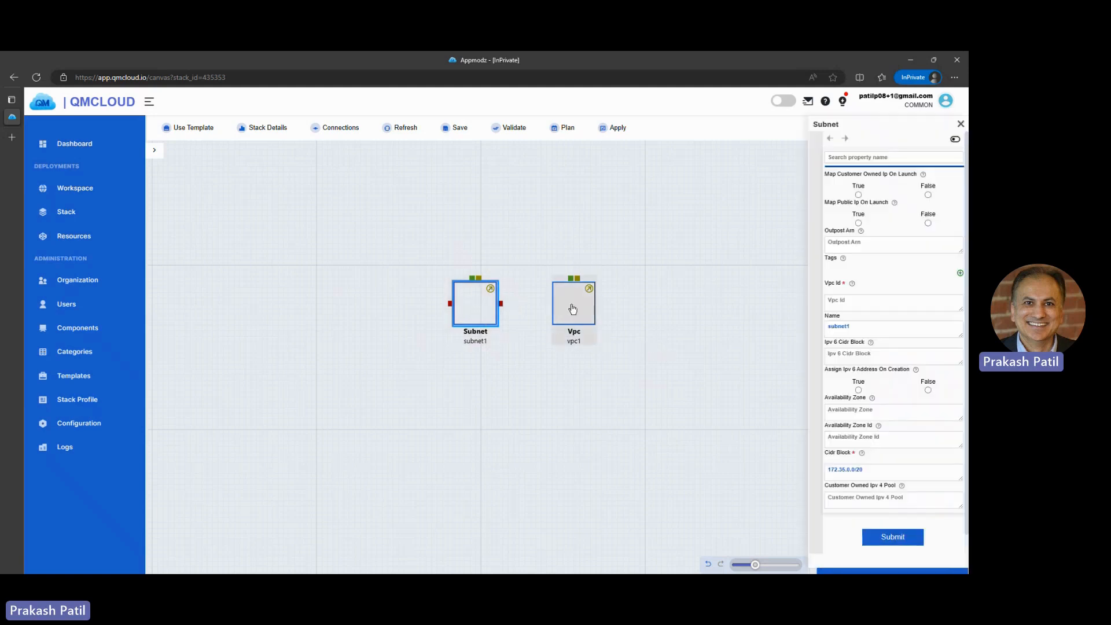
{"action": "left_click", "coordinate": [961, 124]}
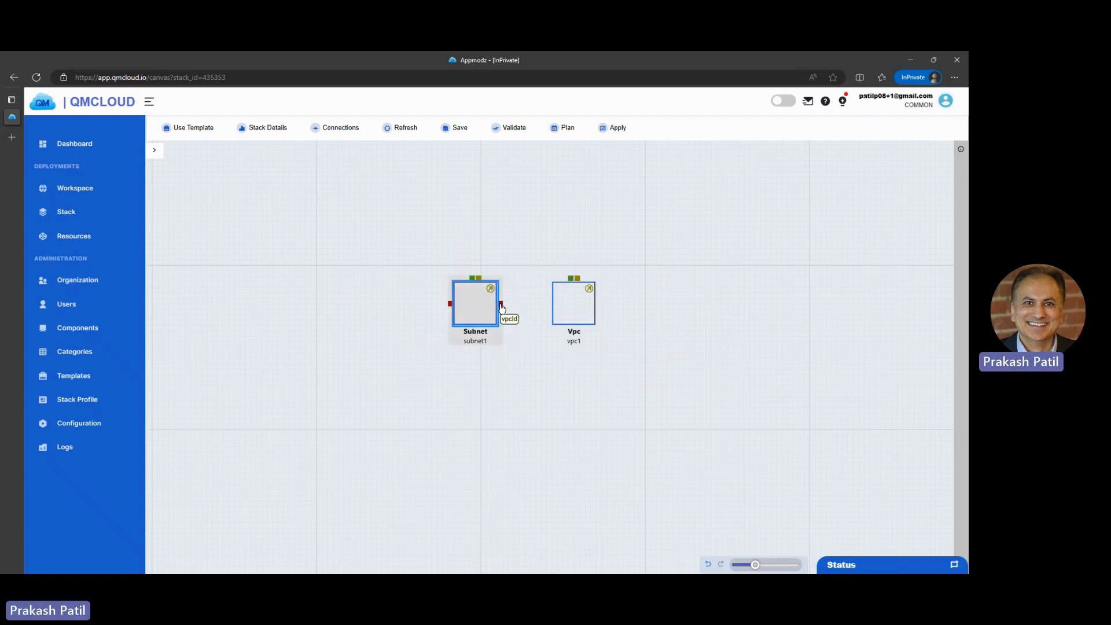
{"action": "left_click_drag", "start_coordinate": [502, 305], "coordinate": [575, 278]}
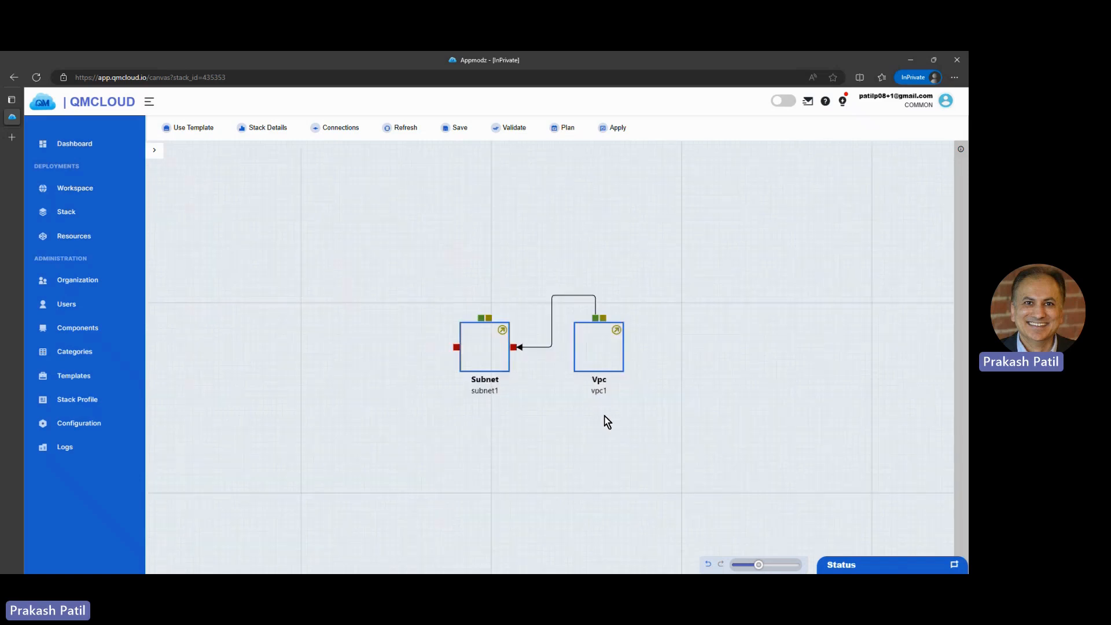
Step: Save the stack and run its validation and plan
{"action": "scroll", "coordinate": [602, 422], "scroll_direction": "up", "scroll_amount": 3}
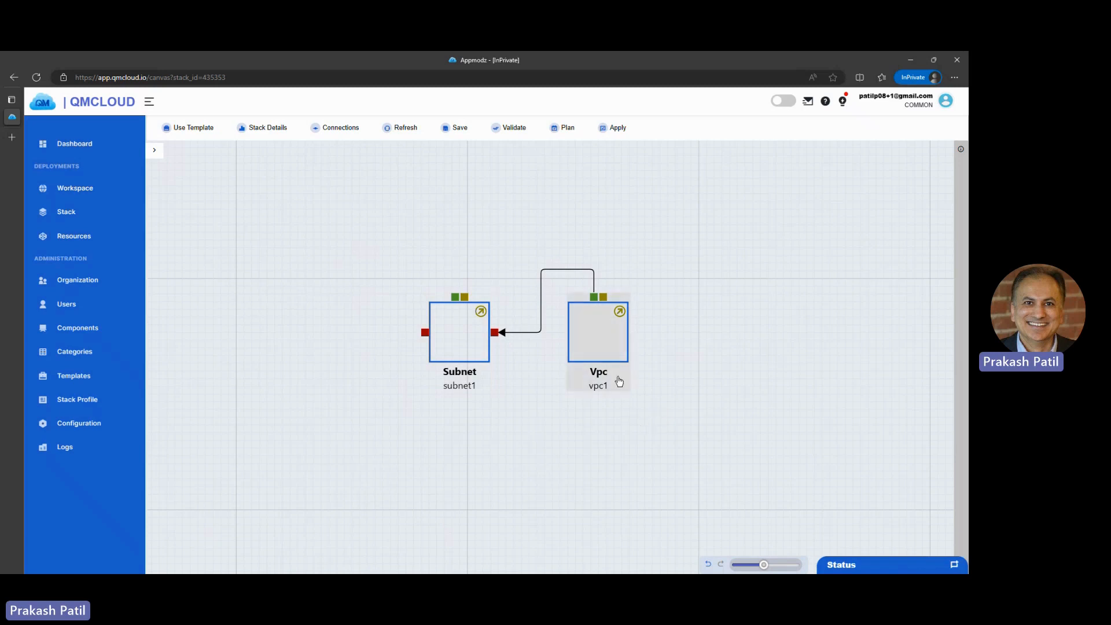
{"action": "left_click", "coordinate": [467, 134]}
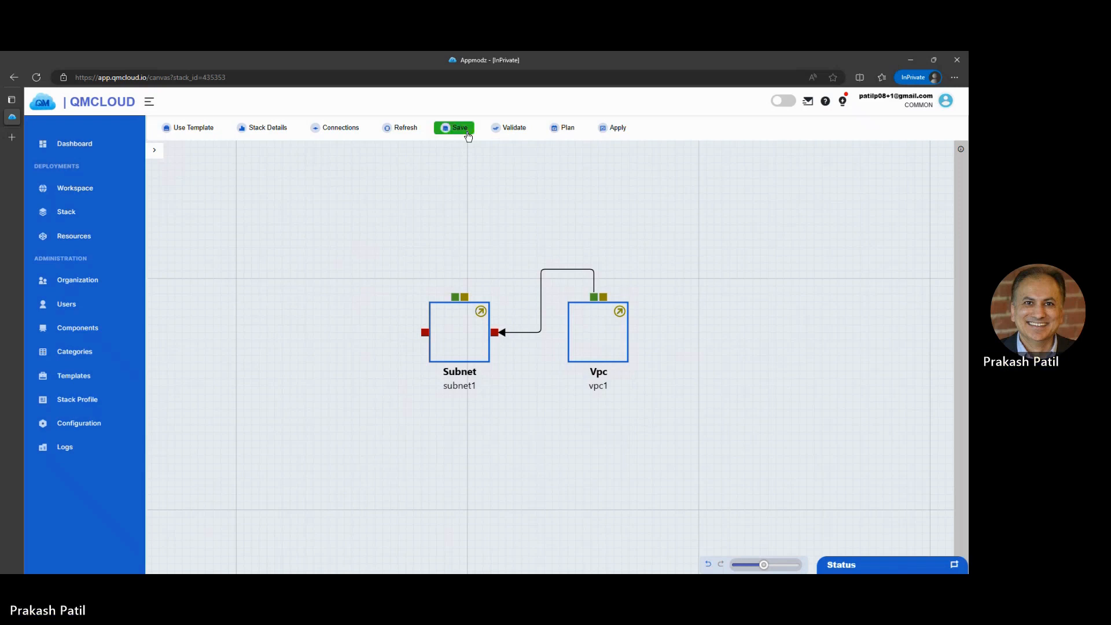
{"action": "left_click", "coordinate": [507, 132]}
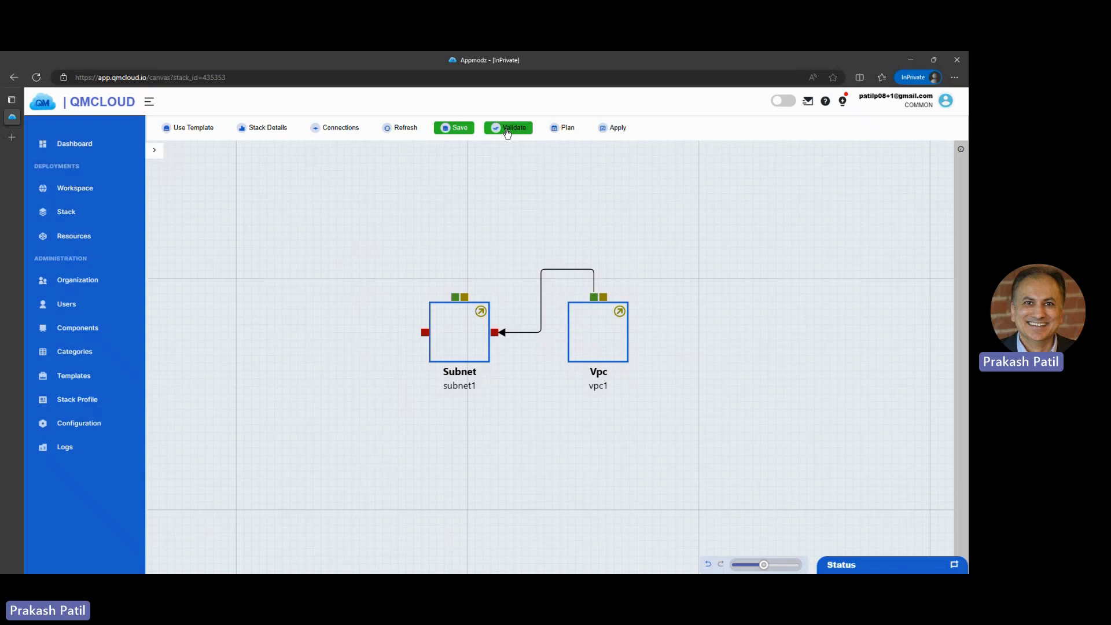
{"action": "left_click", "coordinate": [553, 133]}
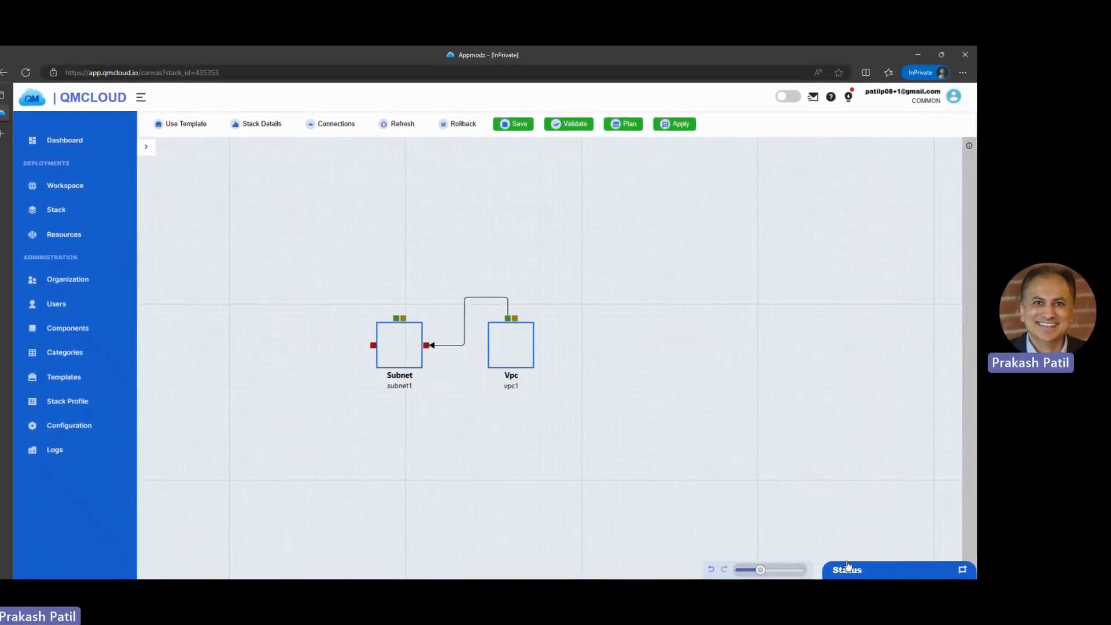
Step: Open the status panel and review the apply execution output log
{"action": "left_click", "coordinate": [847, 568]}
{"action": "left_click", "coordinate": [842, 379]}
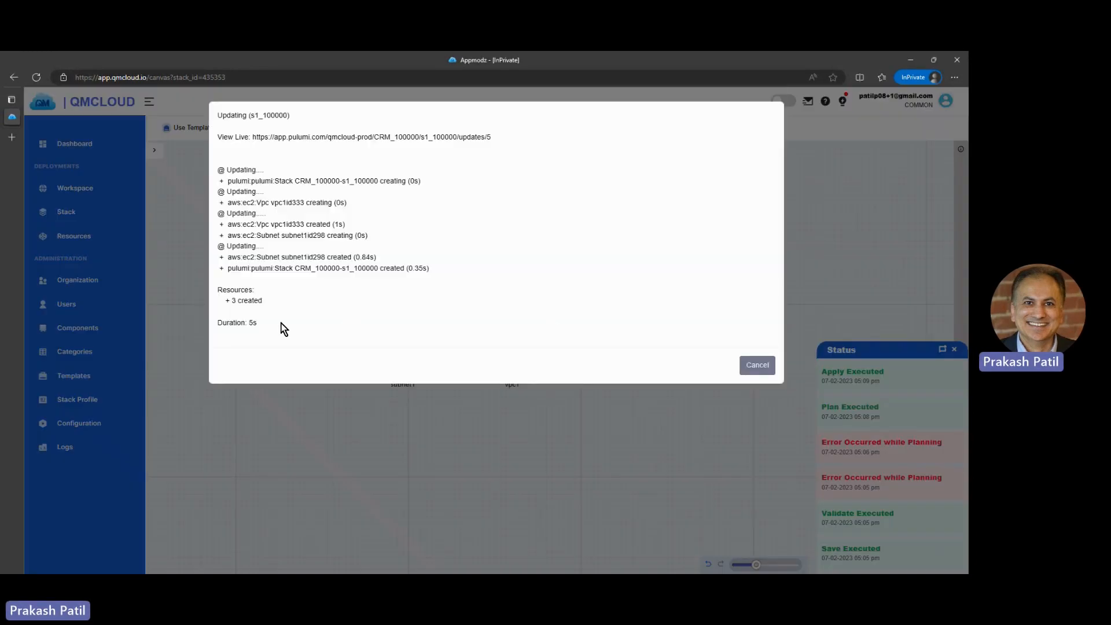
{"action": "left_click_drag", "start_coordinate": [282, 323], "coordinate": [228, 268]}
{"action": "left_click_drag", "start_coordinate": [277, 308], "coordinate": [219, 280]}
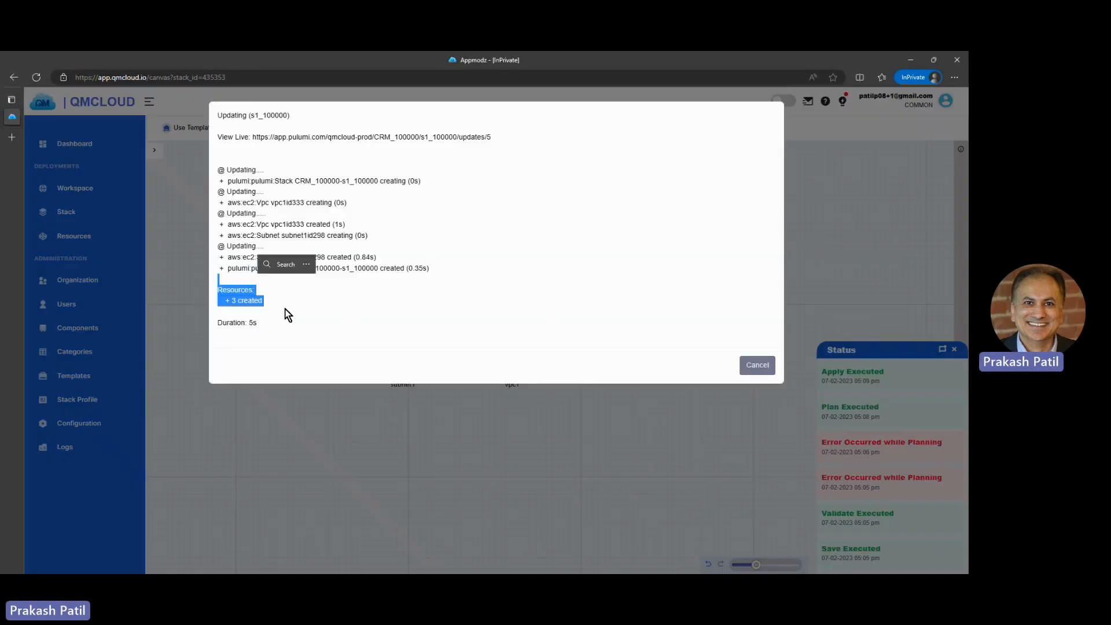
{"action": "left_click", "coordinate": [278, 319]}
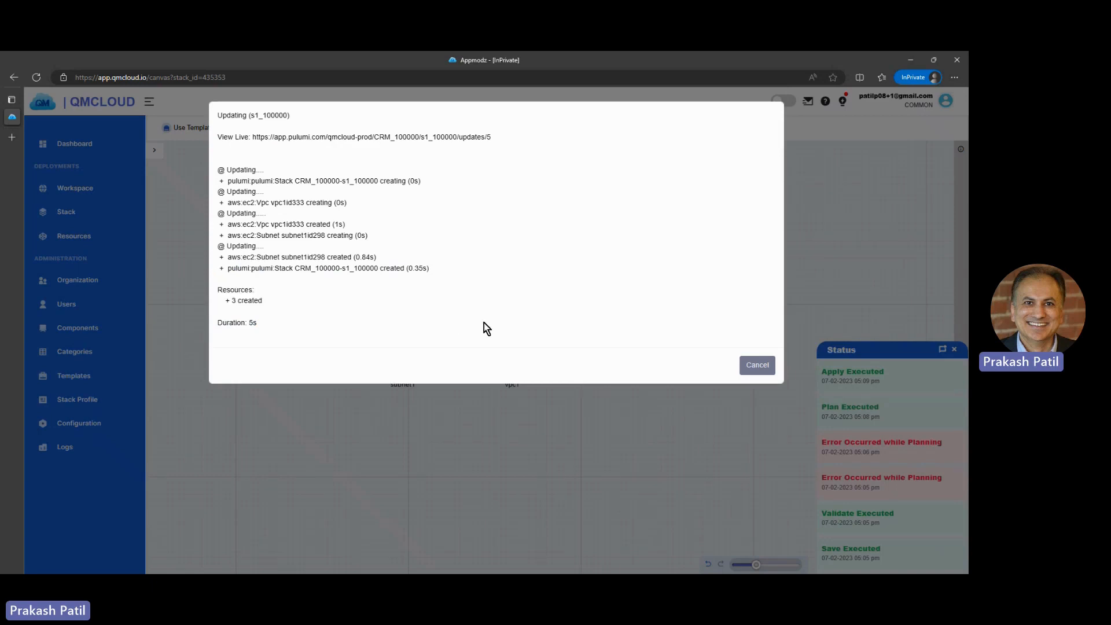
{"action": "left_click", "coordinate": [753, 364]}
{"action": "left_click", "coordinate": [839, 349]}
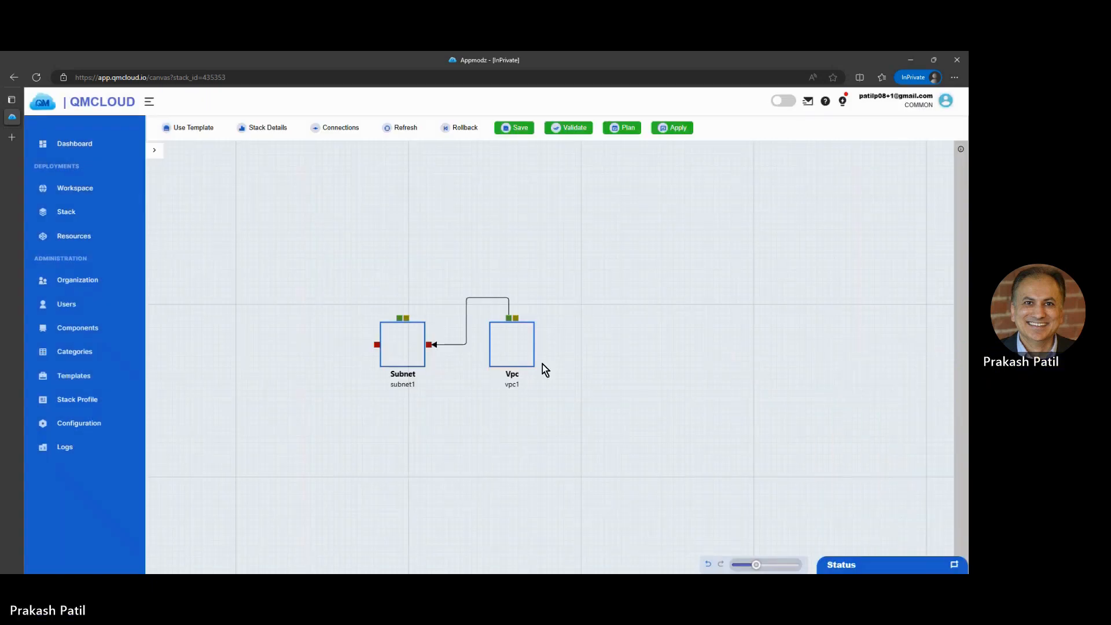
{"action": "scroll", "coordinate": [599, 378], "scroll_direction": "up", "scroll_amount": 1}
{"action": "left_click_drag", "start_coordinate": [569, 404], "coordinate": [663, 397]}
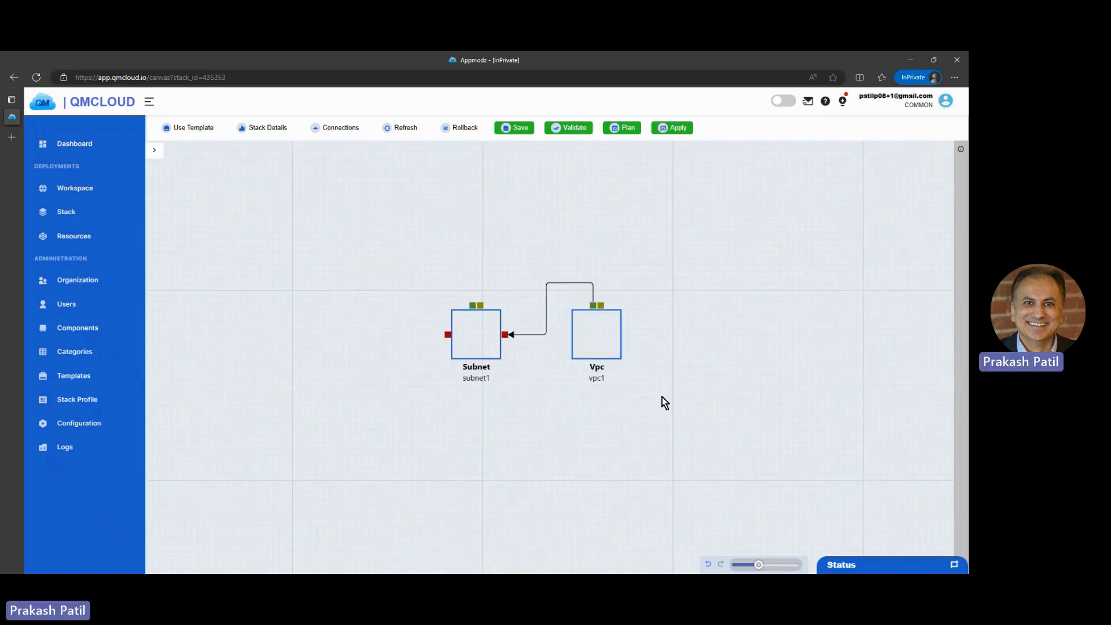